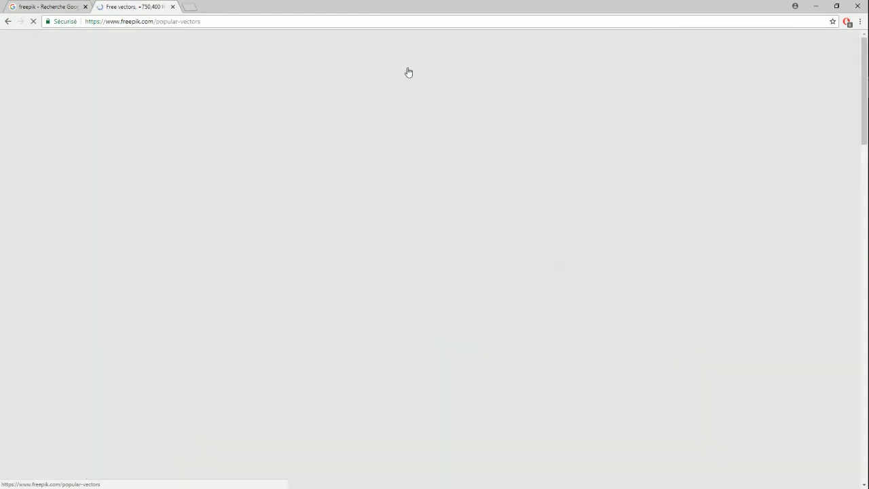
Filter Freepik's free vectors by the Human category and browse the first page of results
click(163, 247)
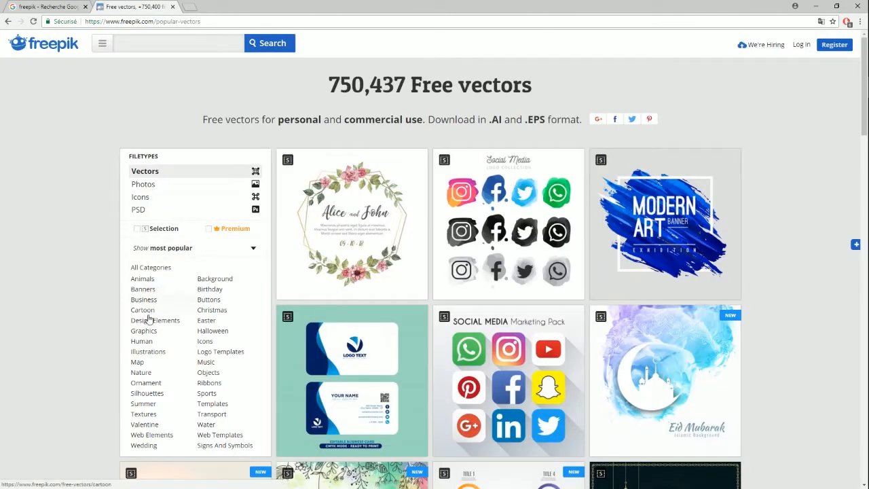
click(143, 345)
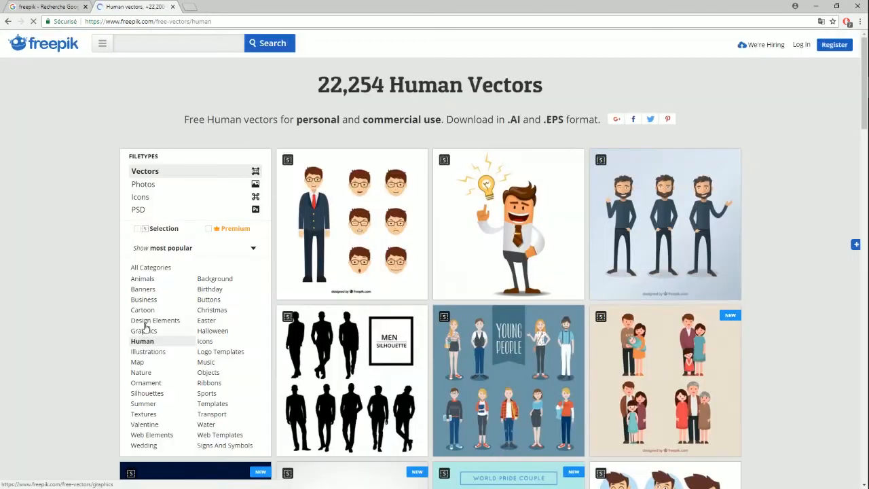
scroll(514, 251, down, 3)
scroll(159, 204, down, 14)
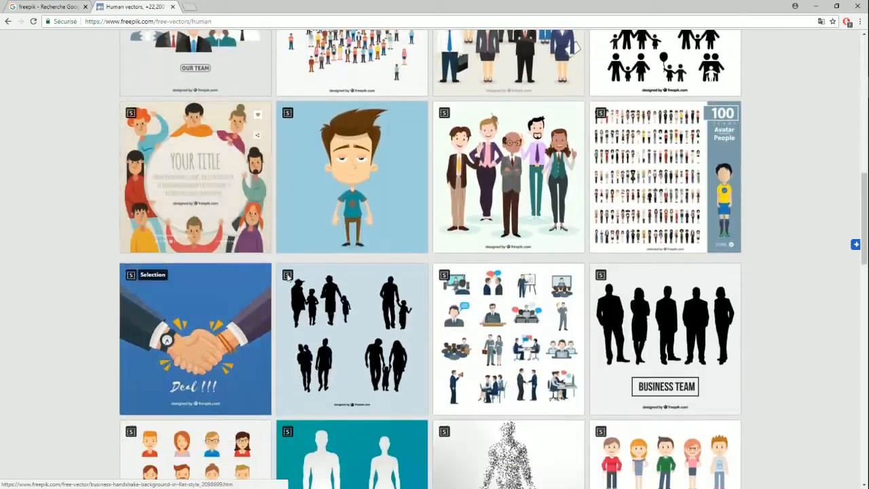
scroll(303, 287, down, 8)
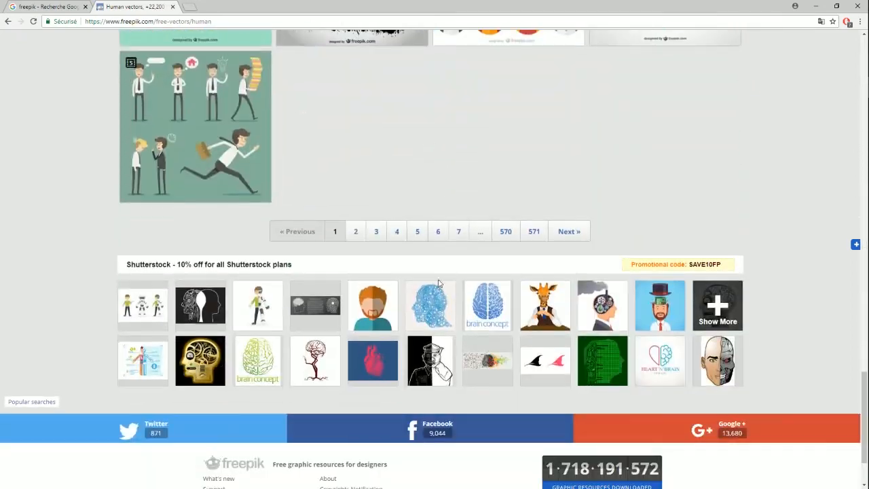
Go to page 2 of the Human vectors and open the cartoon worker with a megaphone
click(353, 230)
scroll(373, 252, down, 9)
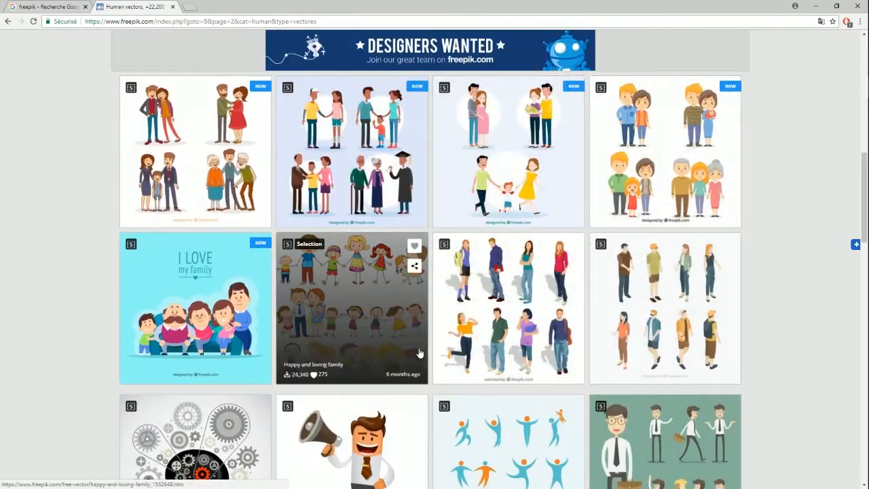
click(367, 462)
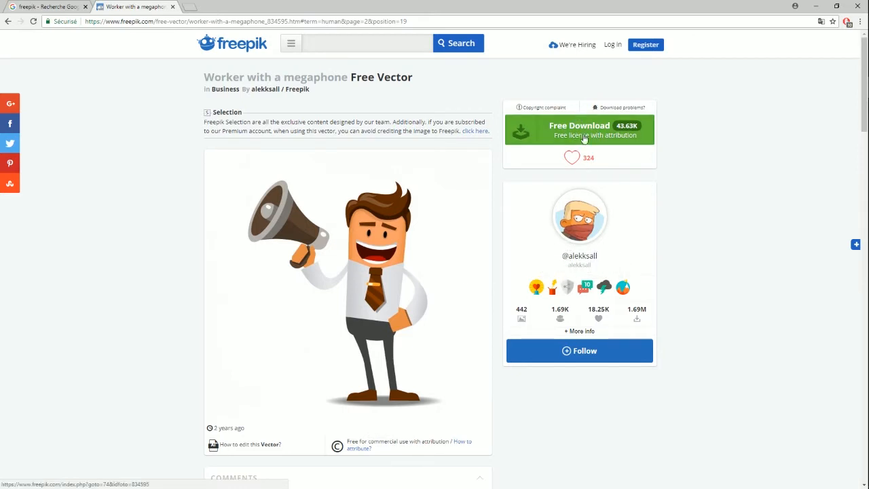
Switch to After Effects and collapse the 454.png layer's properties in the timeline
double_click(528, 8)
drag(528, 8, 404, 48)
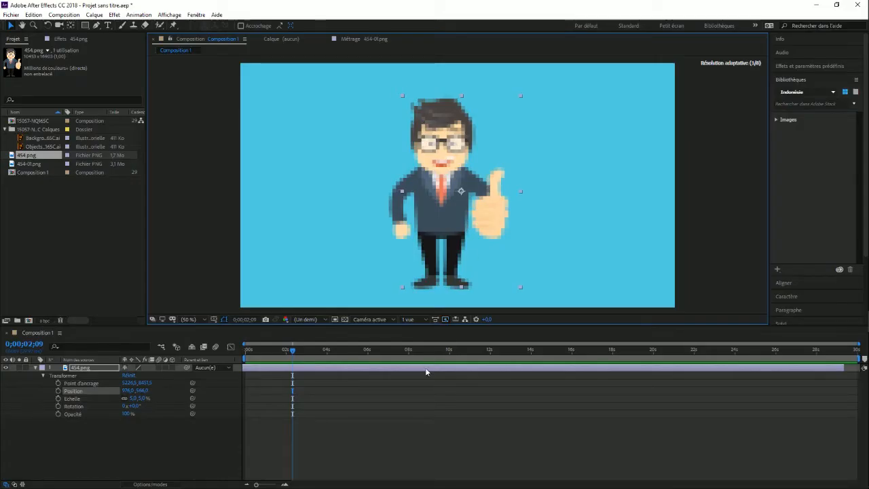
click(341, 400)
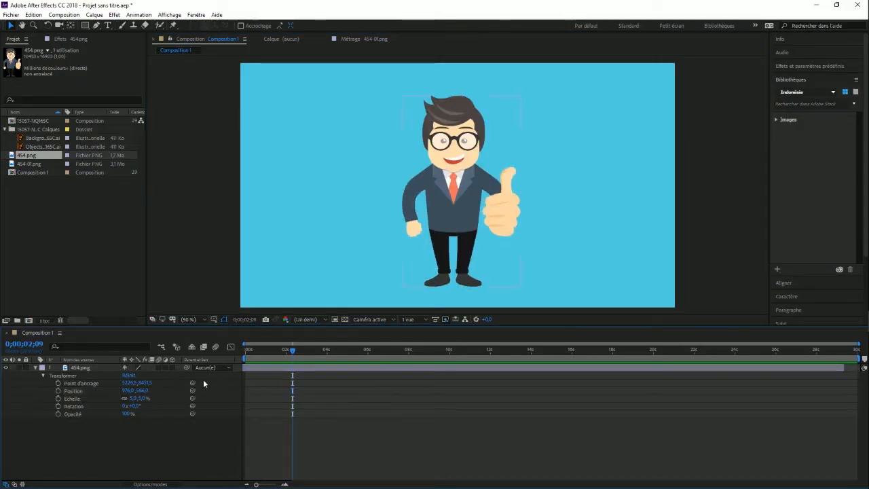
click(35, 368)
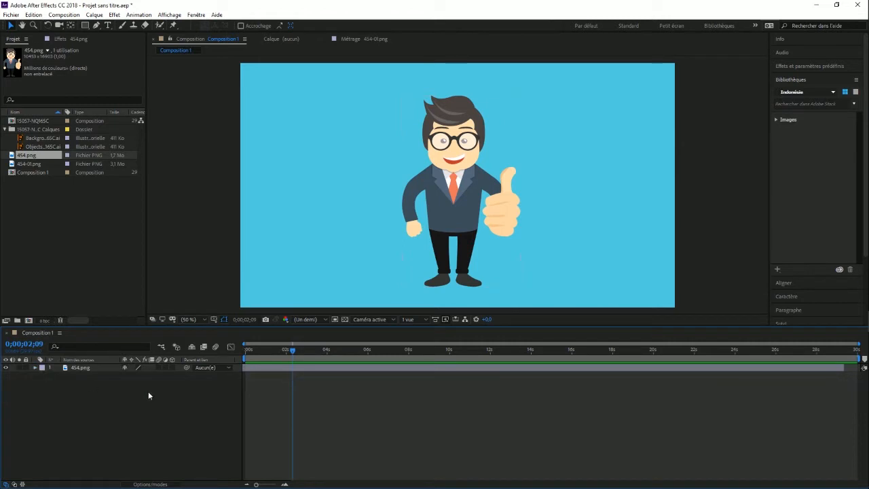
Move the 454.png character slightly upward in the composition, to a position of about 964, 522
click(379, 368)
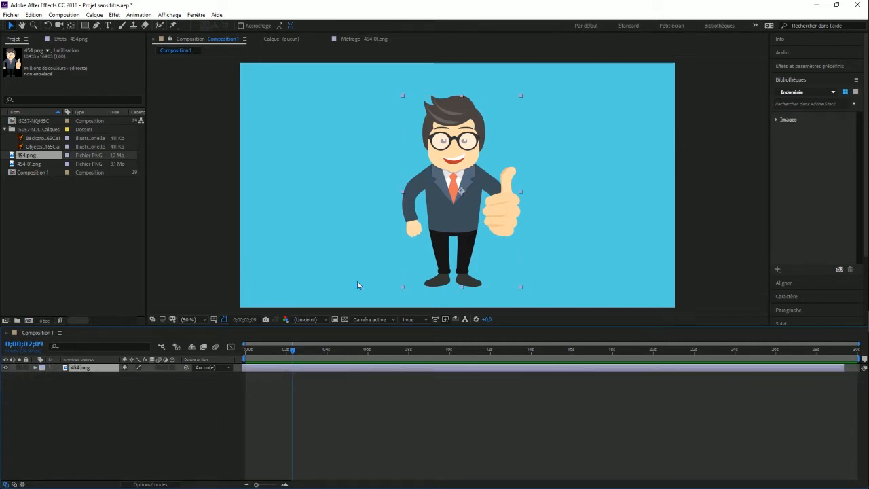
drag(452, 183, 451, 192)
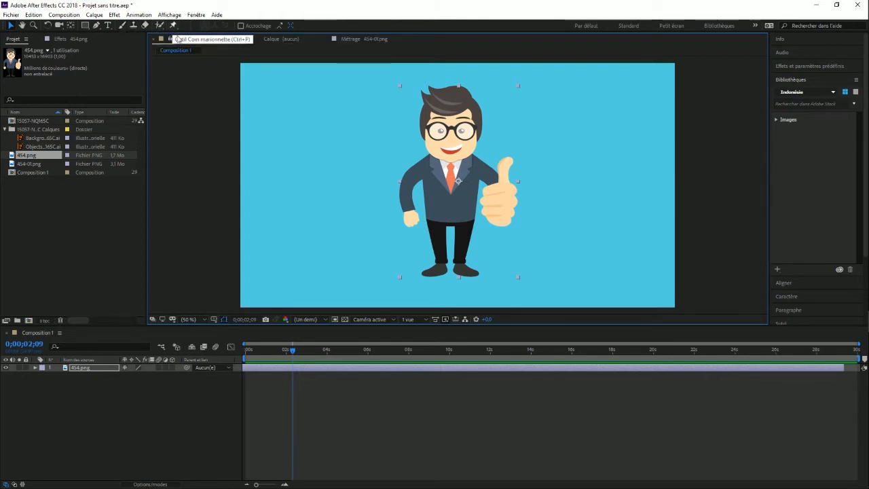
click(330, 392)
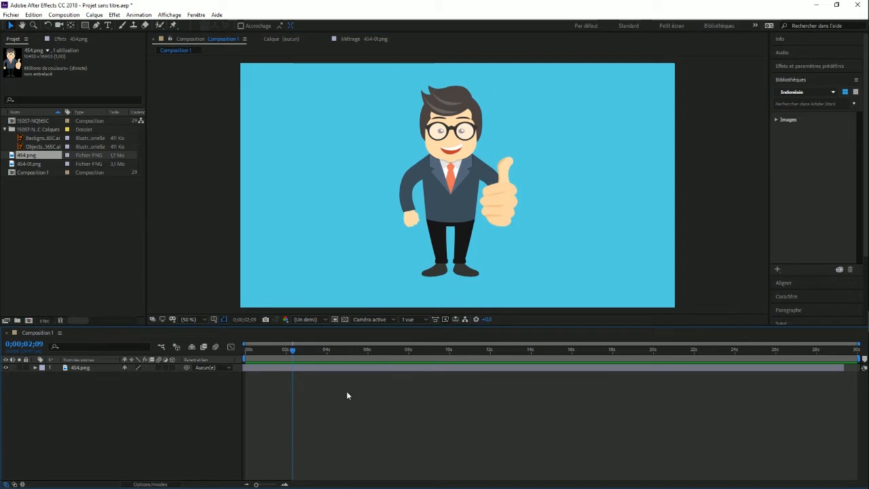
With the Puppet Pin tool, place pins on the 454.png character's feet, ankles, both sides of the hips and the belly
click(451, 184)
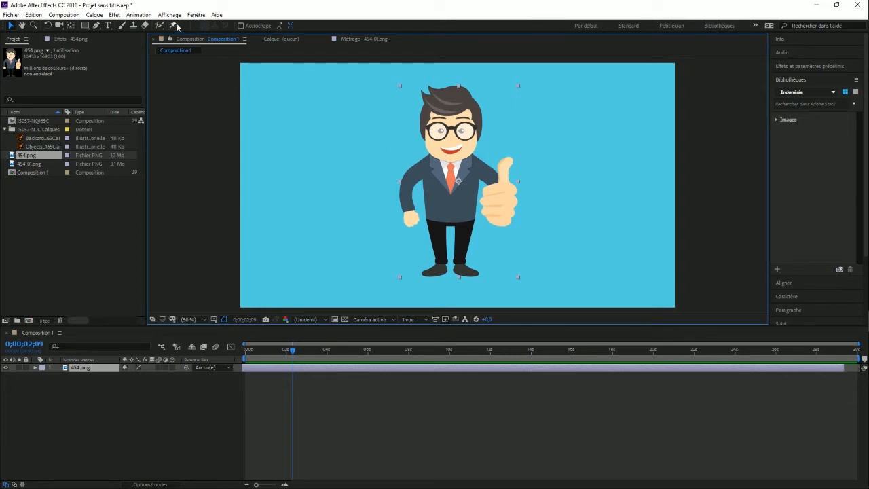
click(175, 25)
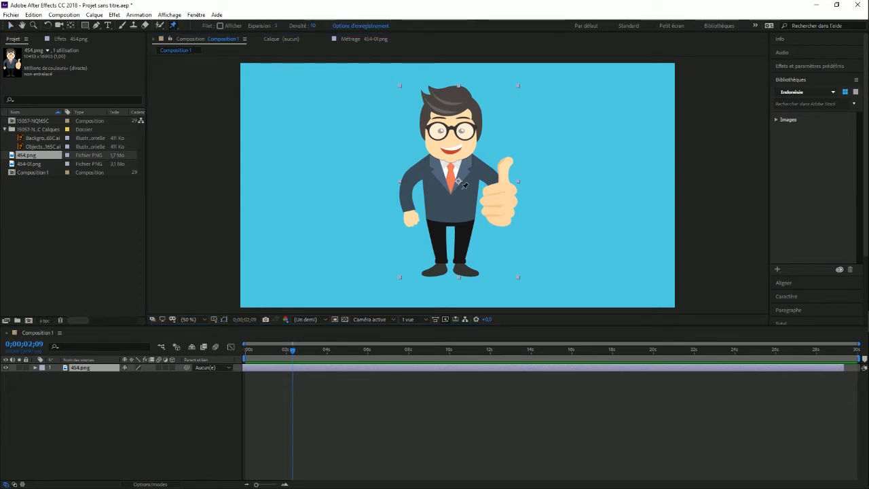
click(441, 266)
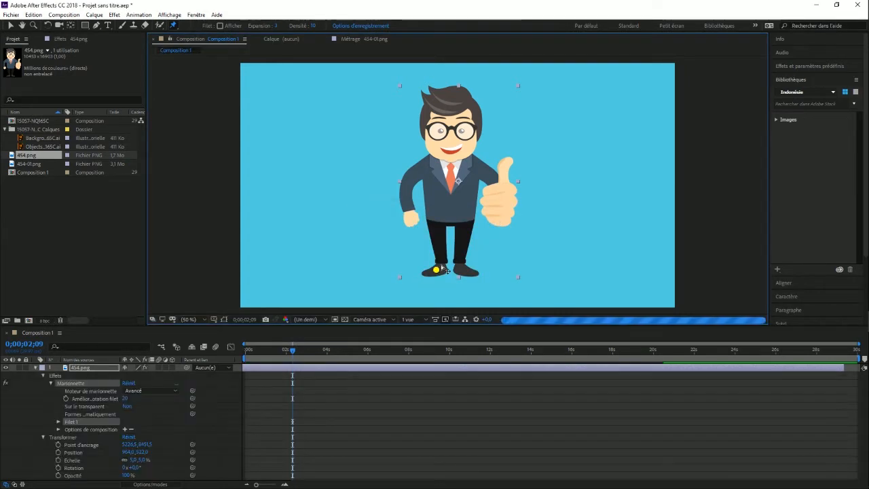
click(436, 219)
click(452, 205)
click(466, 216)
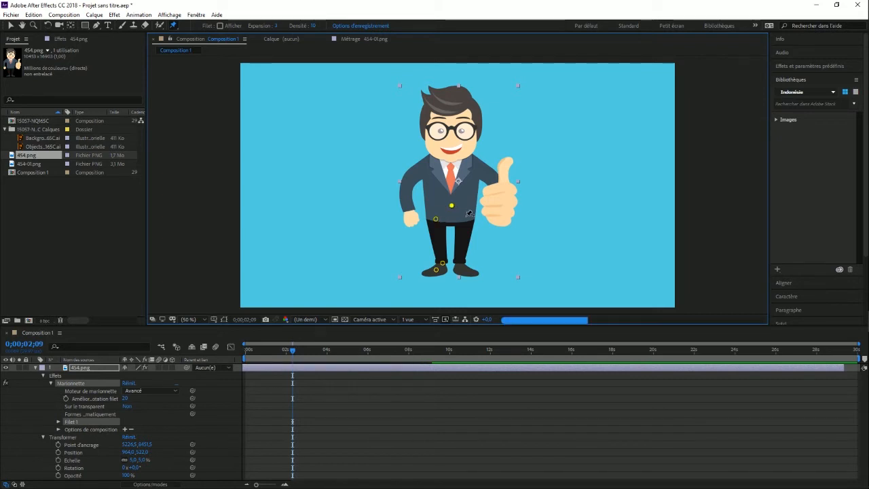
click(472, 272)
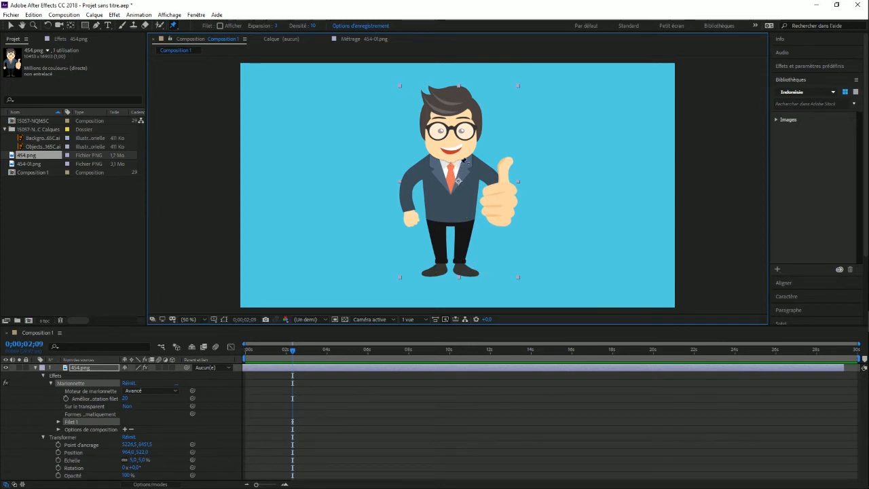
Add puppet pins at the collar, both shoulders, the thumbs-up wrist, palm and thumb, the other arm's elbow and hand, and between the eyes
click(474, 163)
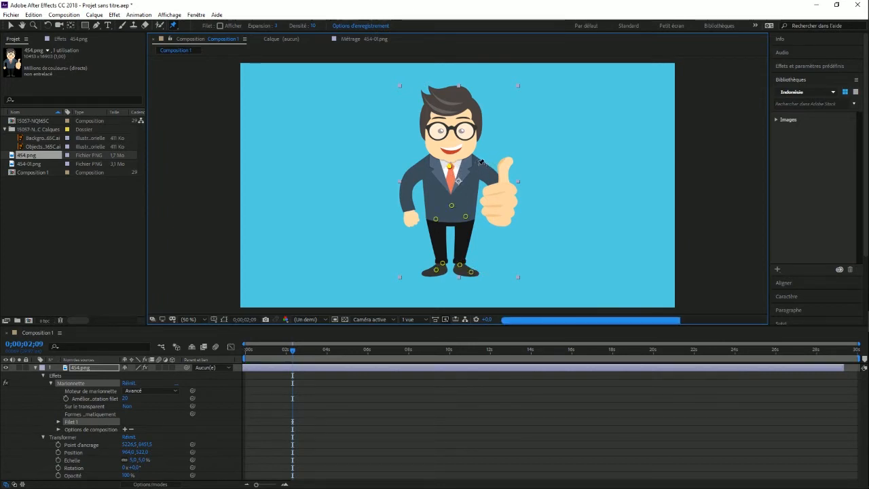
click(500, 184)
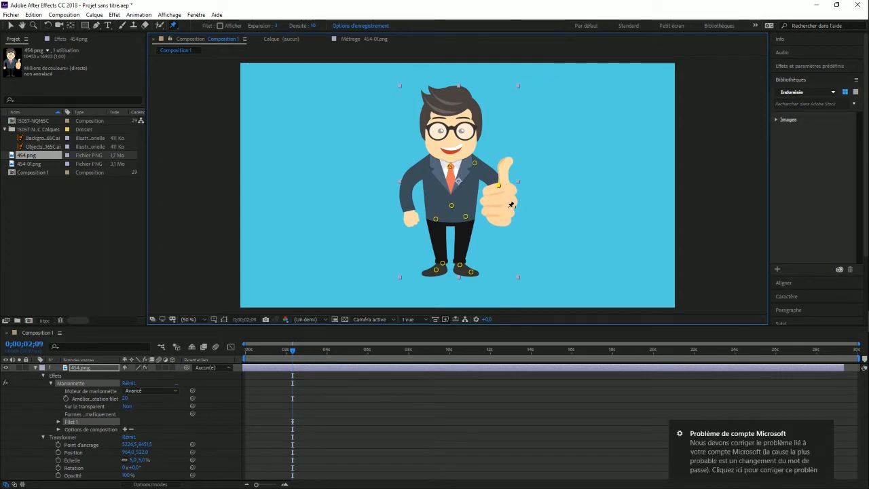
click(501, 210)
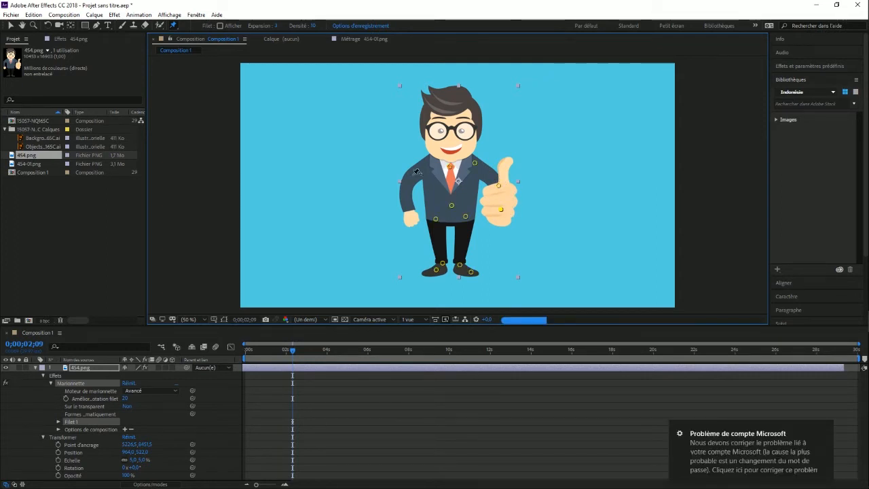
click(509, 161)
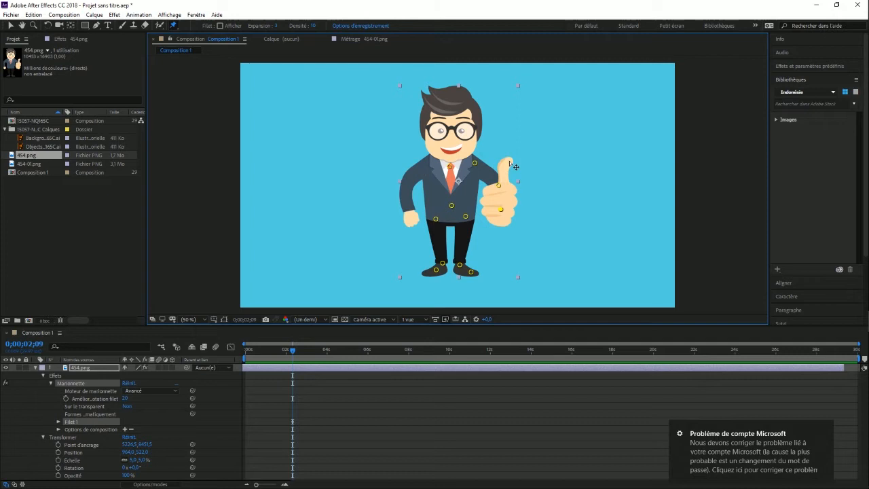
click(424, 166)
click(404, 182)
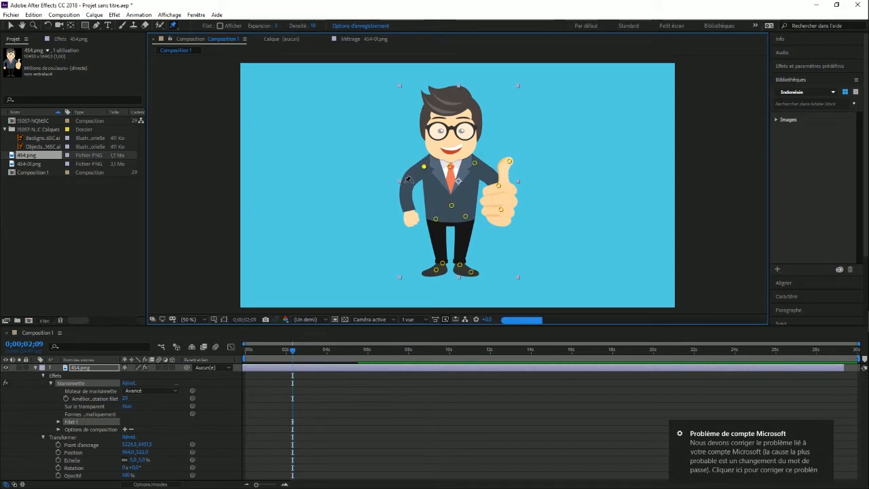
click(412, 220)
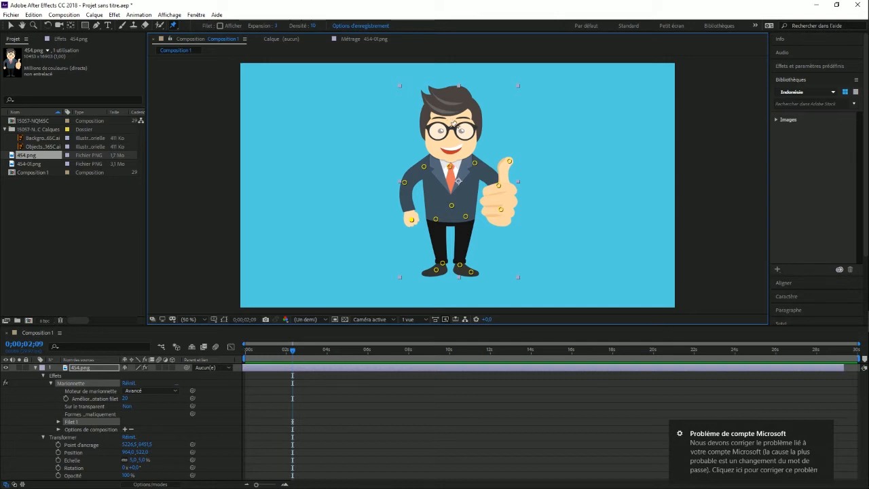
click(451, 127)
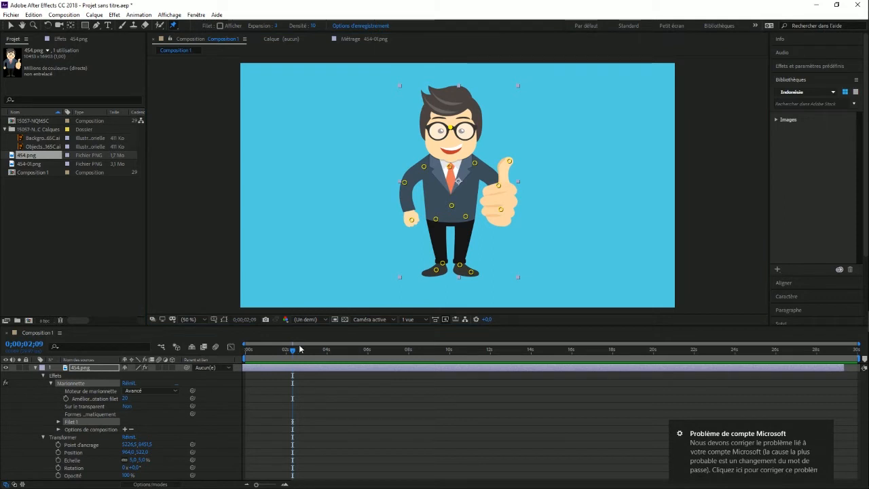
Move the current time to 0;00;00;00 and shift the puppet pin on the character's face slightly
drag(293, 351, 246, 351)
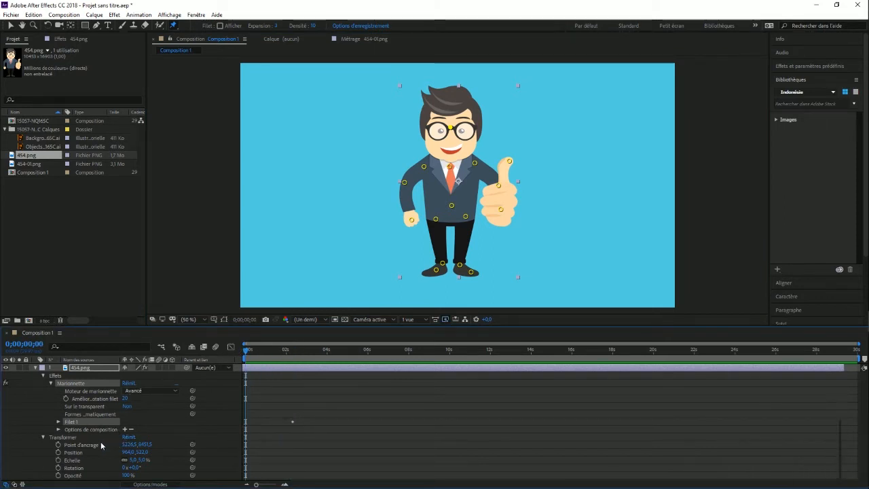
click(131, 392)
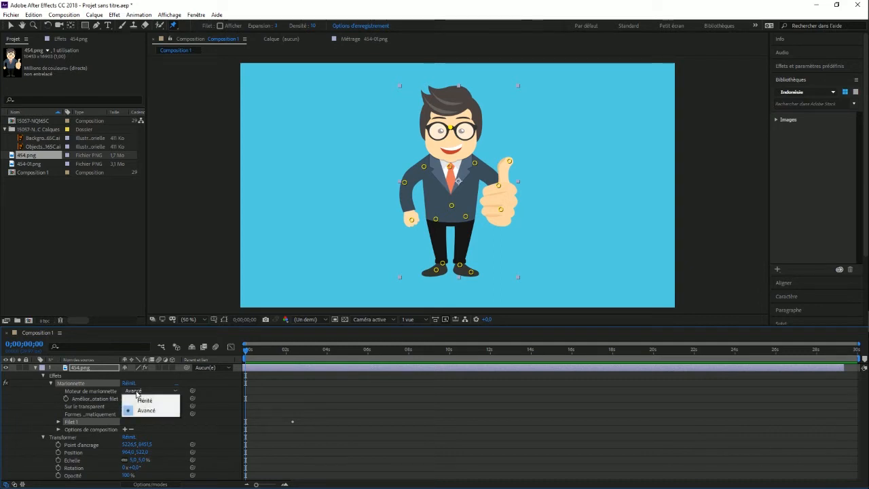
click(77, 423)
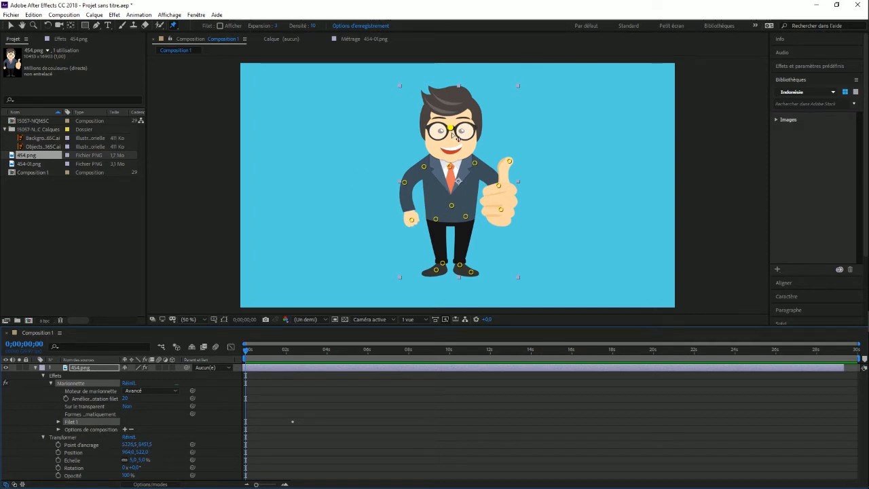
mouse_move(450, 127)
mouse_down()
mouse_move(441, 128)
mouse_move(454, 129)
mouse_up()
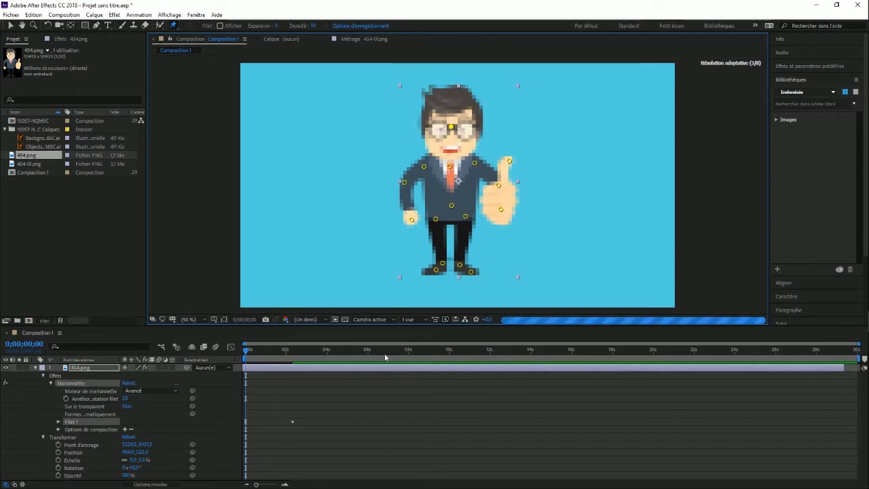
Set the preview resolution to Un demi and tilt the character's head slightly toward the lowered arm with the face pin
click(319, 319)
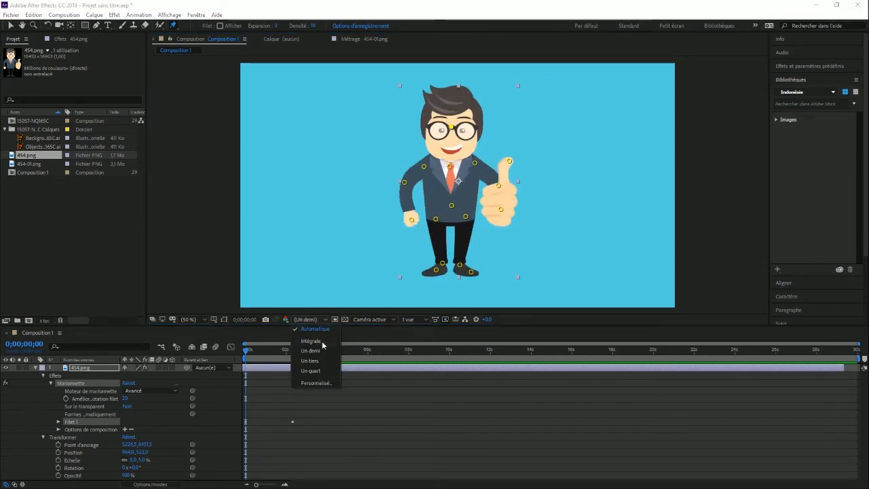
click(319, 341)
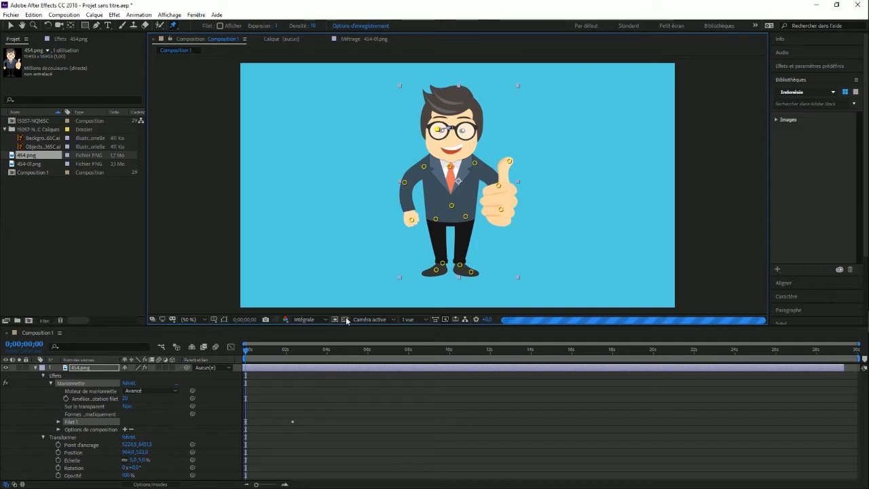
click(324, 319)
click(324, 351)
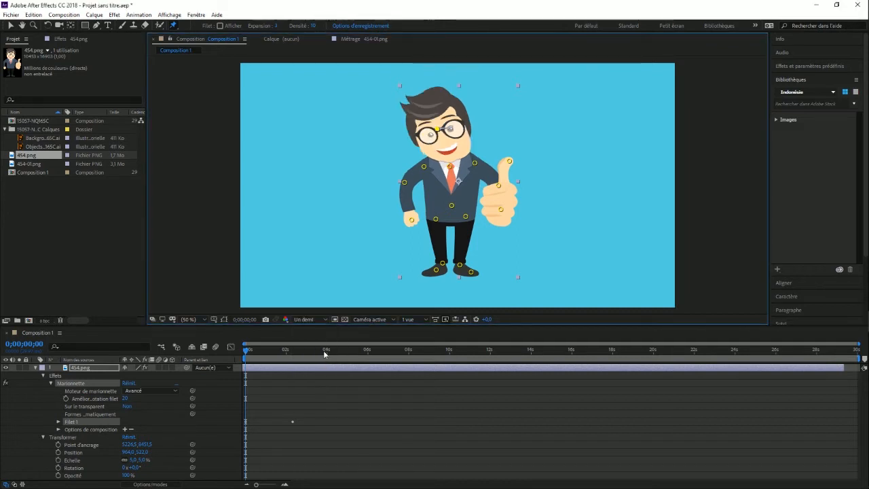
drag(443, 132, 446, 128)
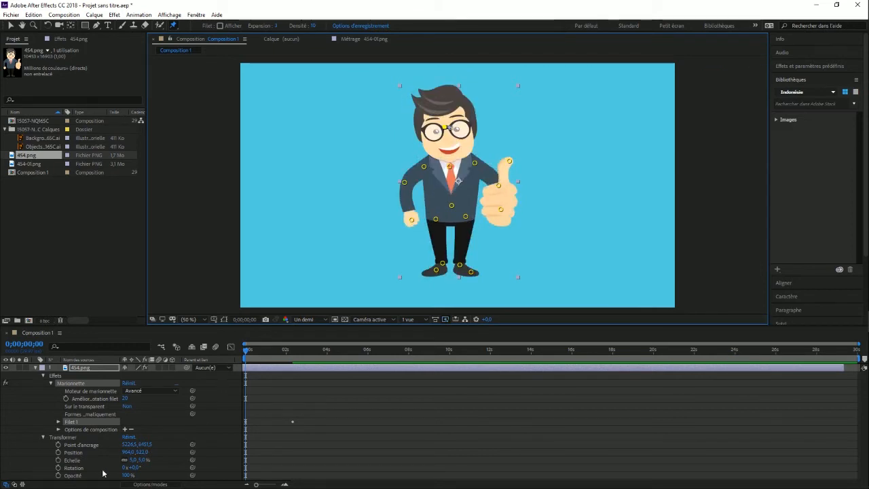
Enable Position keyframing on the 454.png layer at 0;00;00;00 and bring back its pins with the Puppet Pin tool
click(60, 453)
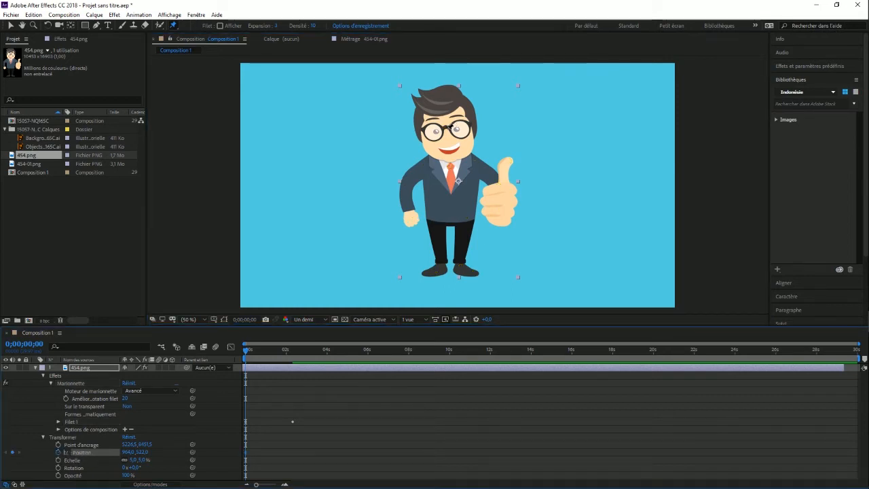
click(11, 26)
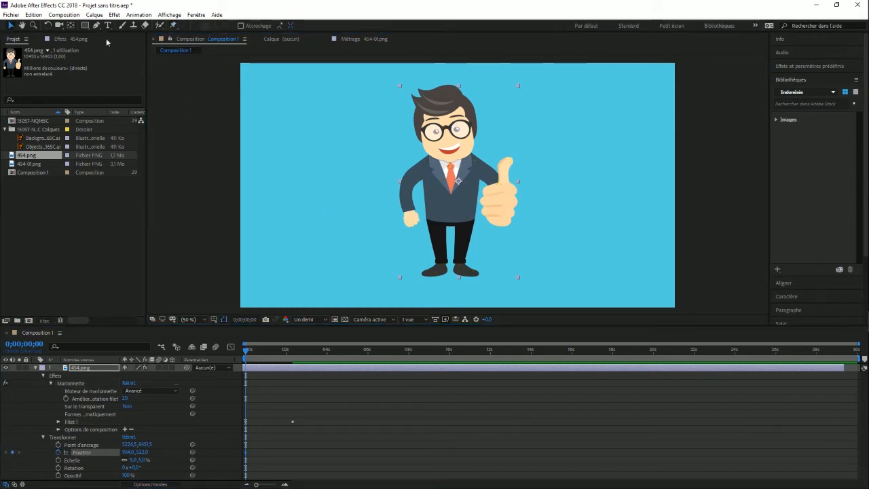
click(443, 136)
click(173, 25)
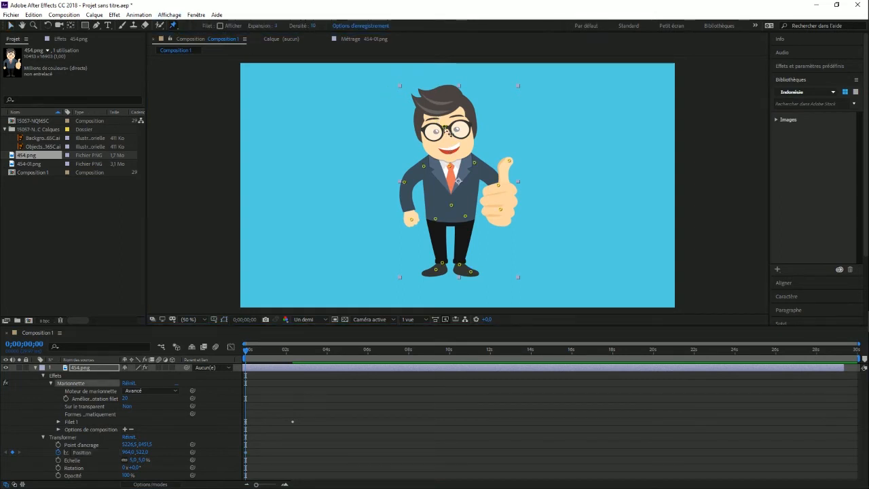
Tilt the head toward the thumbs-up arm at 0;00;00;00 and back toward the lowered arm shortly after 3 seconds using the face pin
drag(447, 131, 464, 130)
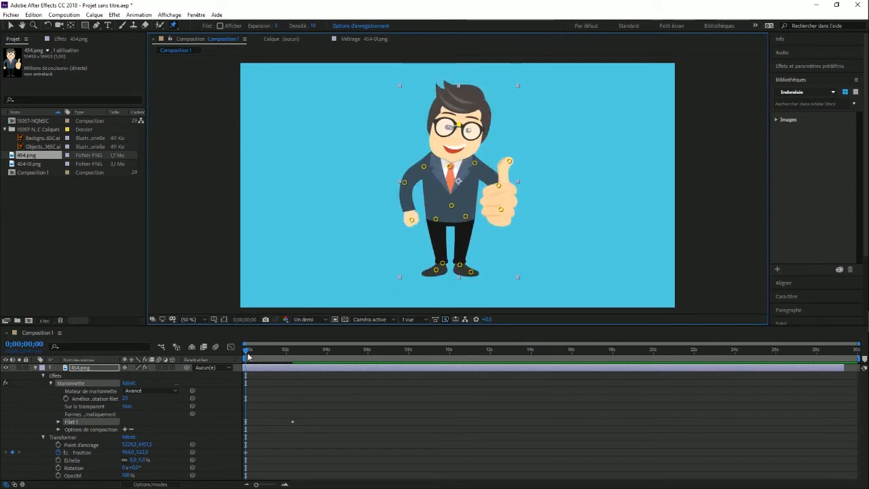
drag(245, 352, 313, 351)
drag(451, 128, 444, 127)
At 0;00;01;05, swing the lowered arm's hand pin outward and bend the thumb-tip pin slightly toward the head
drag(314, 350, 235, 354)
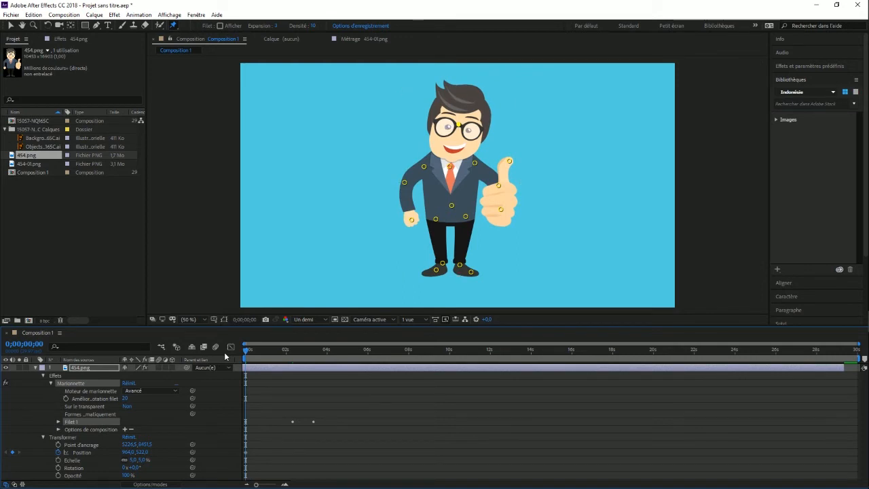
key(Page_Down)
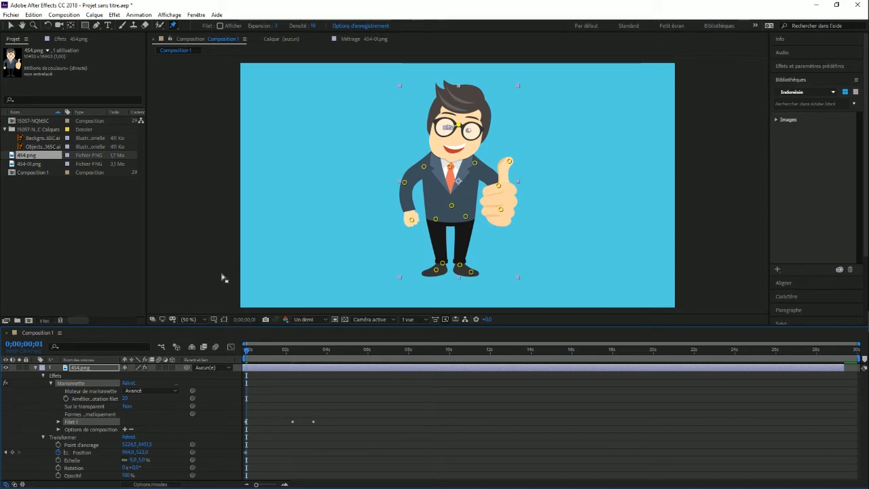
drag(249, 355, 270, 355)
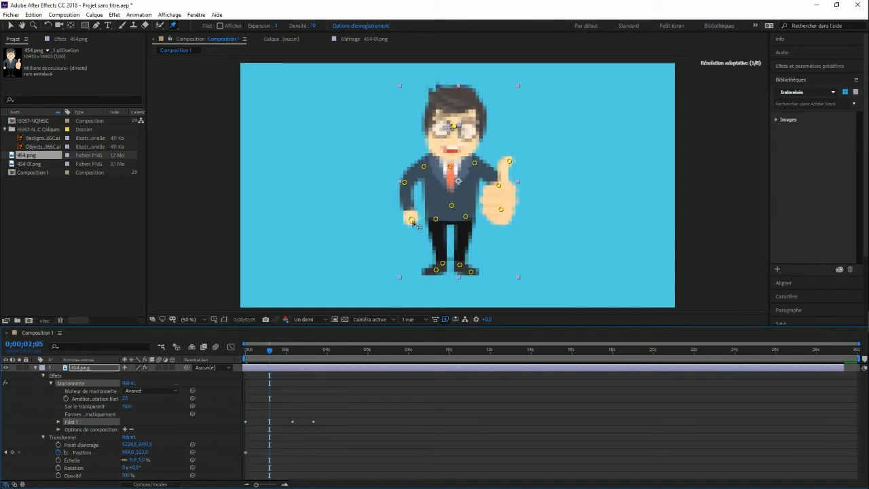
drag(411, 220, 385, 211)
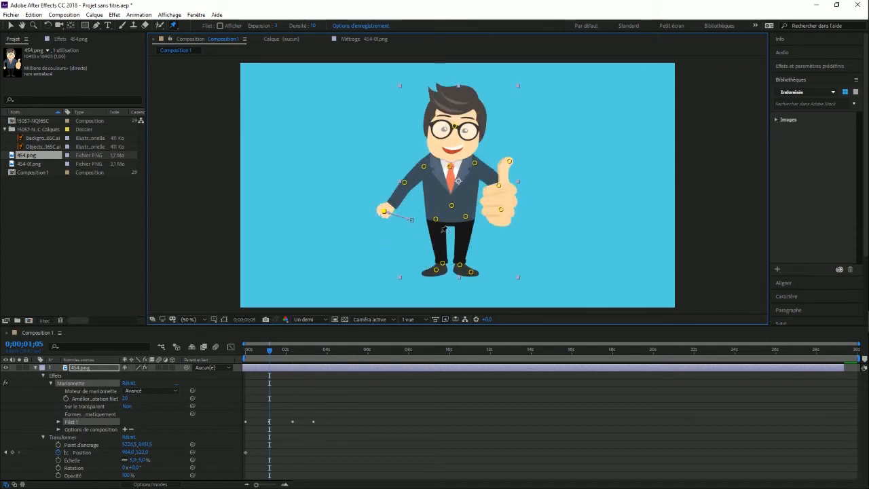
drag(510, 165, 507, 162)
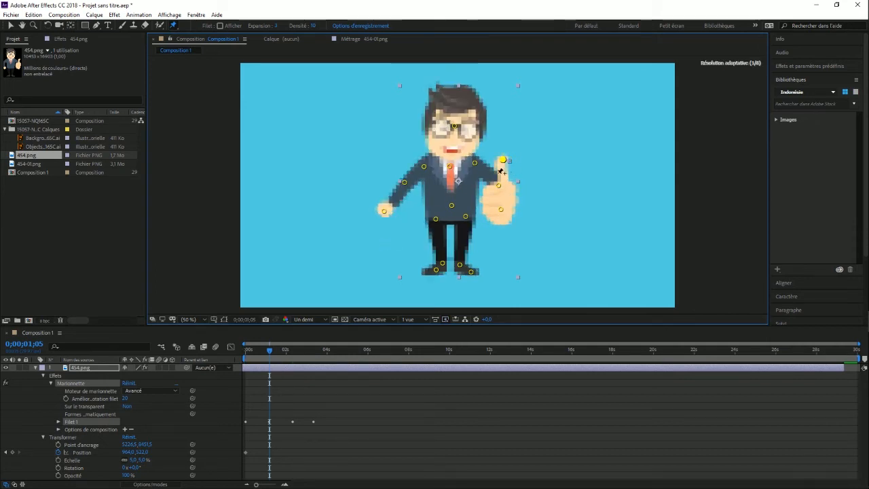
Scrub through the puppet animation up to 0;00;03;14 and back, trying the Intégrale preview resolution and restoring Un demi
click(284, 351)
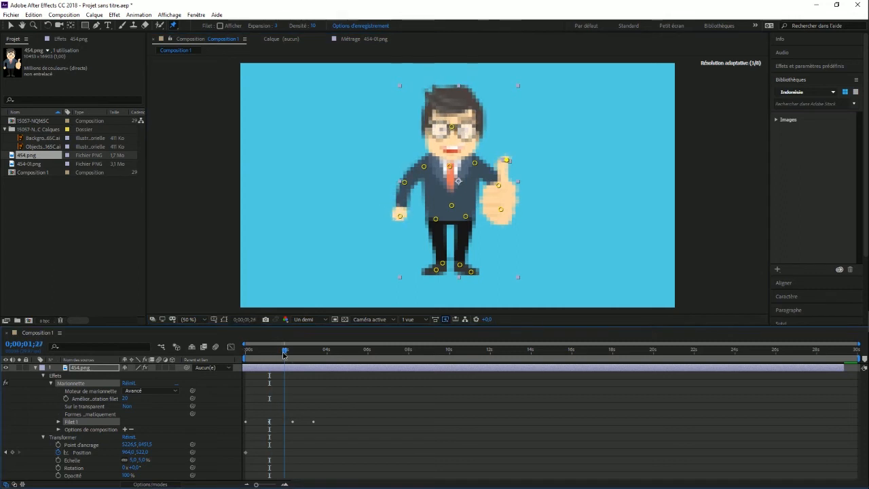
mouse_move(284, 351)
mouse_down()
mouse_move(307, 351)
mouse_move(247, 353)
mouse_move(313, 354)
mouse_move(250, 356)
mouse_move(297, 356)
mouse_up()
click(304, 320)
click(309, 338)
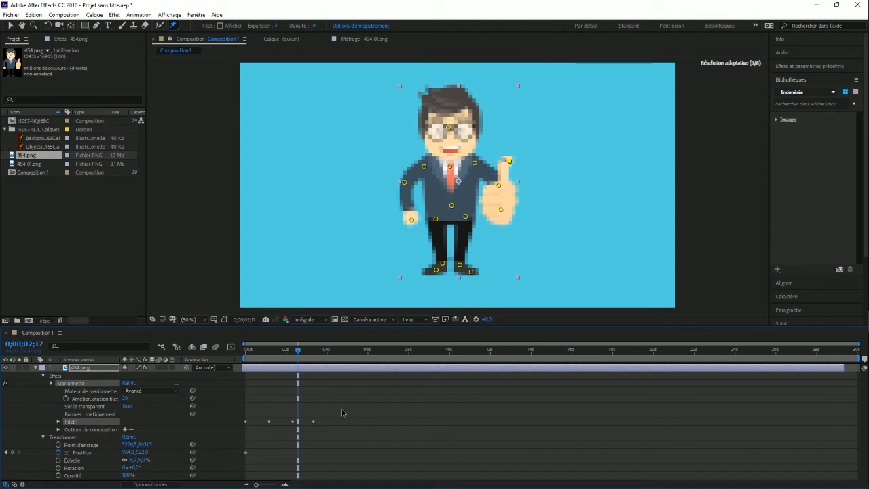
click(305, 320)
click(311, 350)
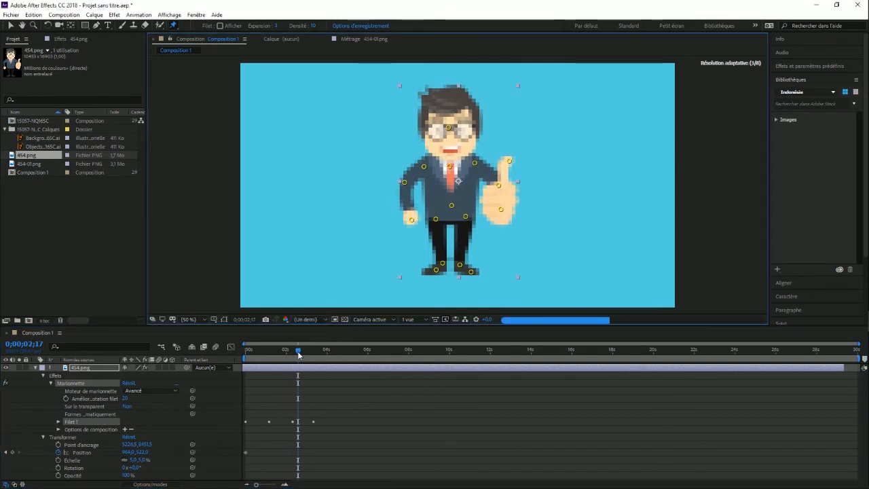
click(316, 356)
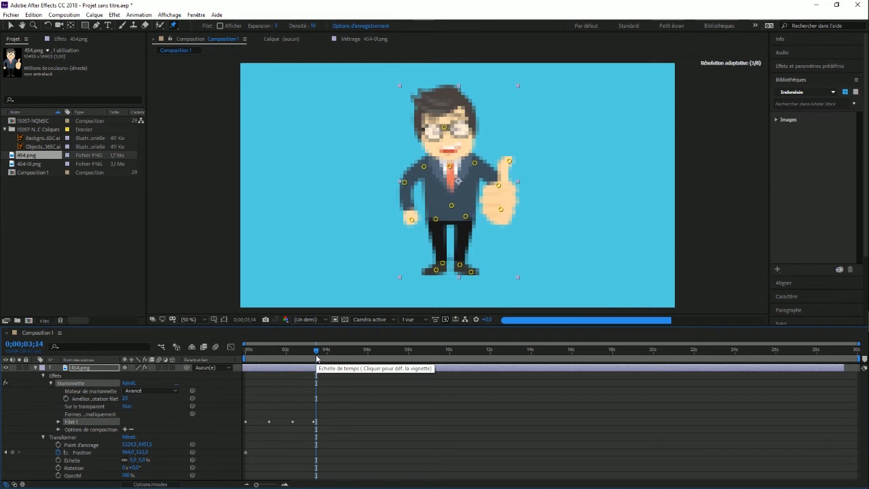
drag(316, 357, 258, 352)
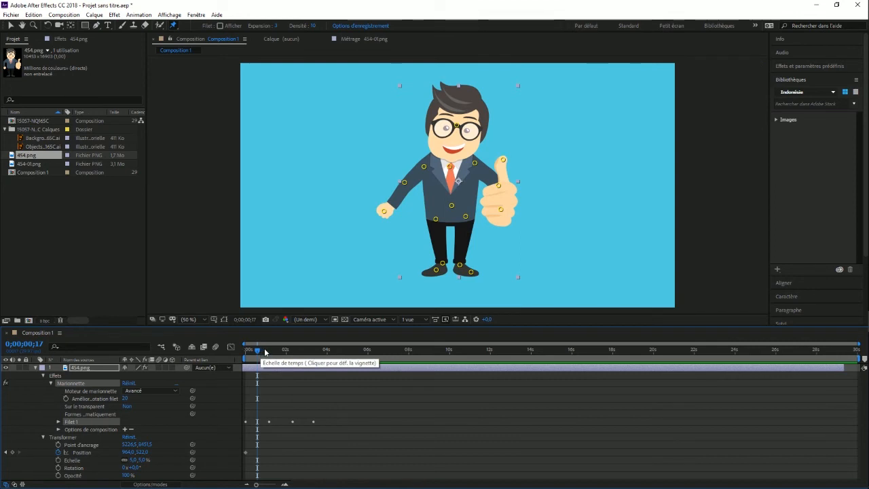
Raise both shoe-tip pins outward at 0;00;01;17, and shift the collar and waist pins slightly downward at 0;00;03;04
drag(261, 351, 277, 351)
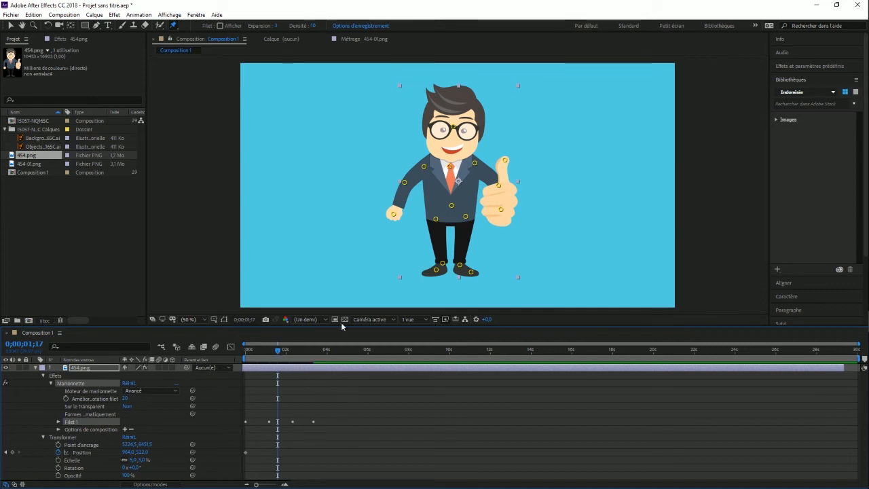
drag(438, 269, 482, 270)
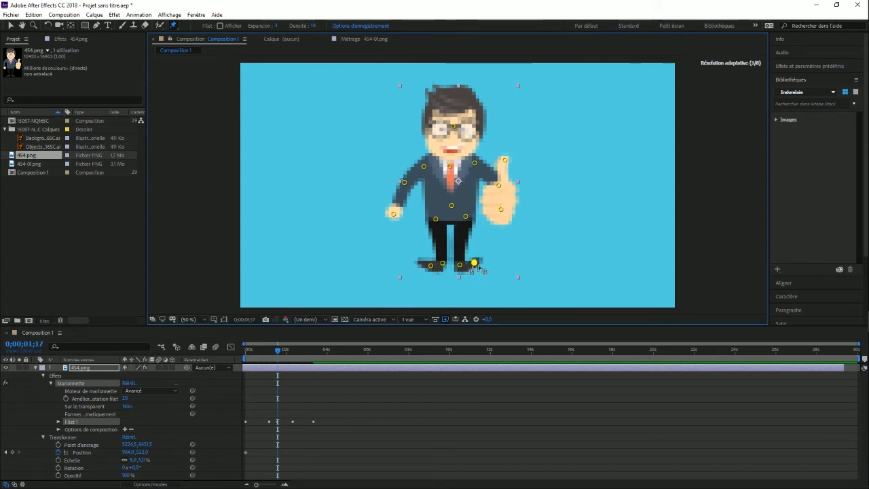
drag(278, 349, 310, 352)
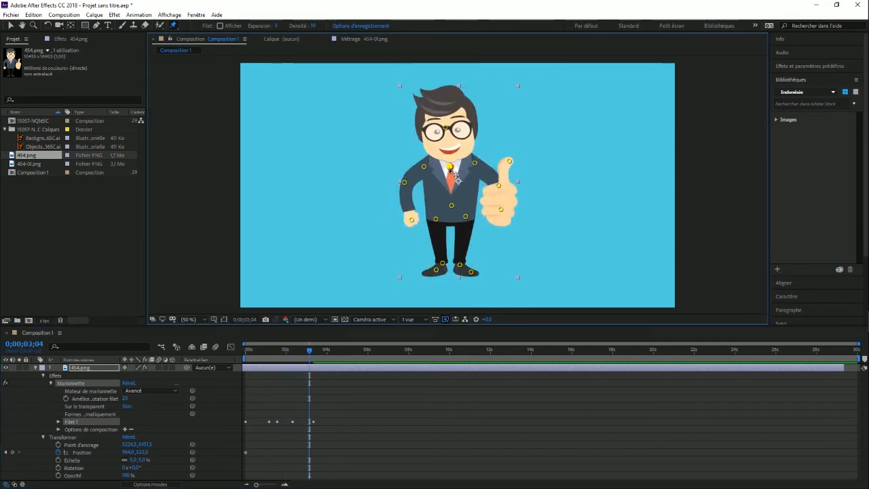
drag(450, 167, 450, 169)
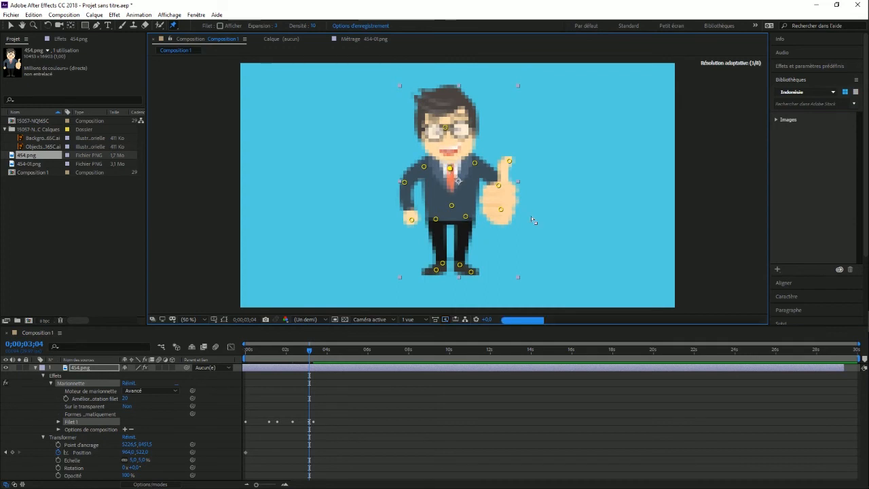
click(436, 220)
drag(440, 227, 476, 228)
Move the current time to 0;00;01;24 and shorten the 454.png layer to end shortly after the 2-second mark
drag(310, 350, 282, 357)
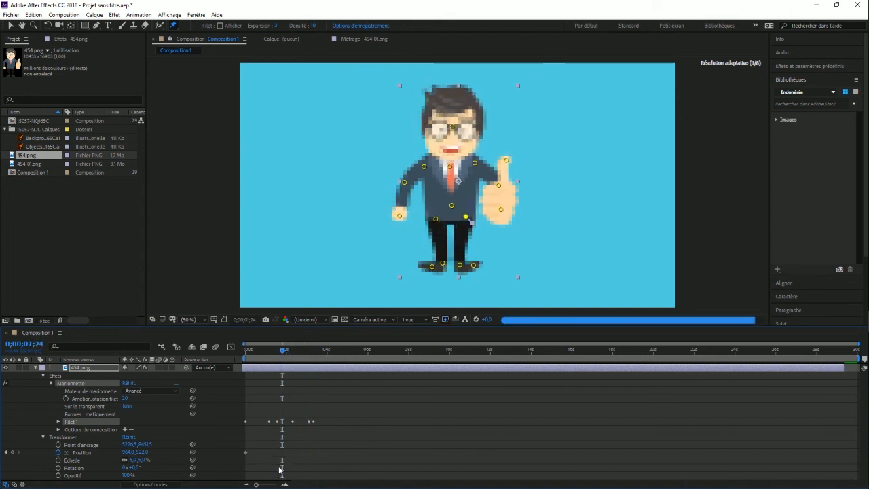
mouse_move(265, 484)
mouse_down()
mouse_move(282, 482)
mouse_move(254, 483)
mouse_up()
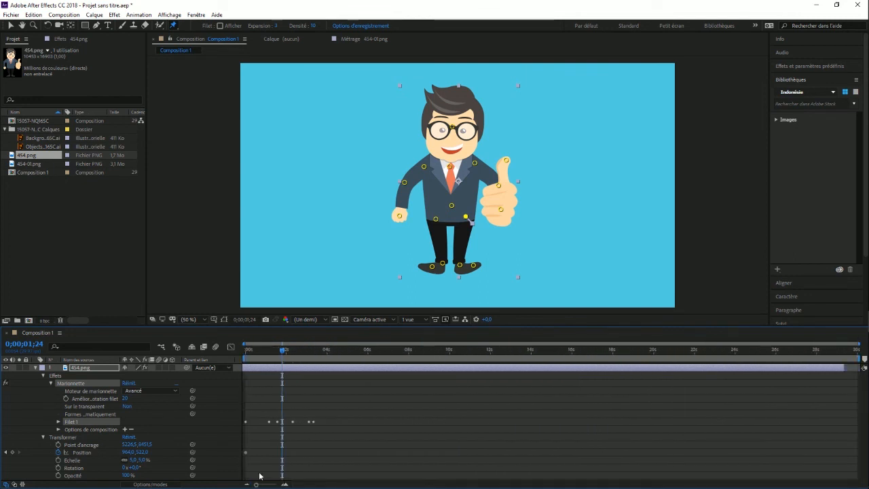
drag(847, 367, 294, 358)
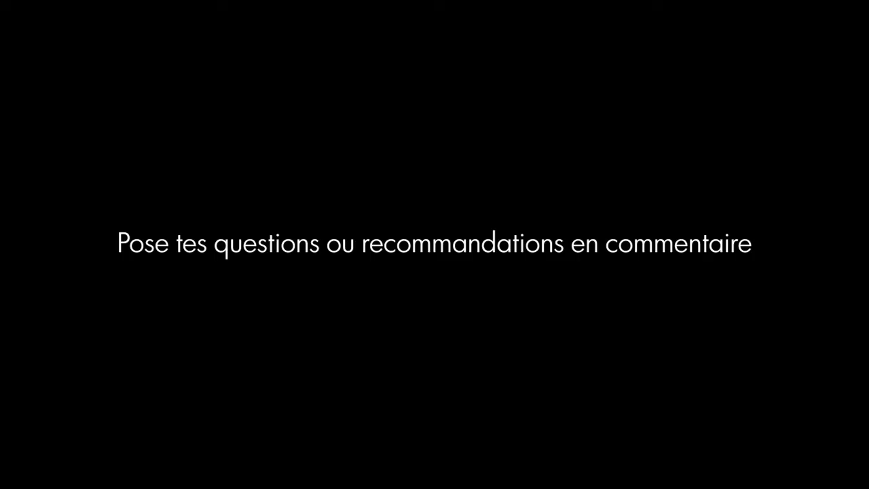